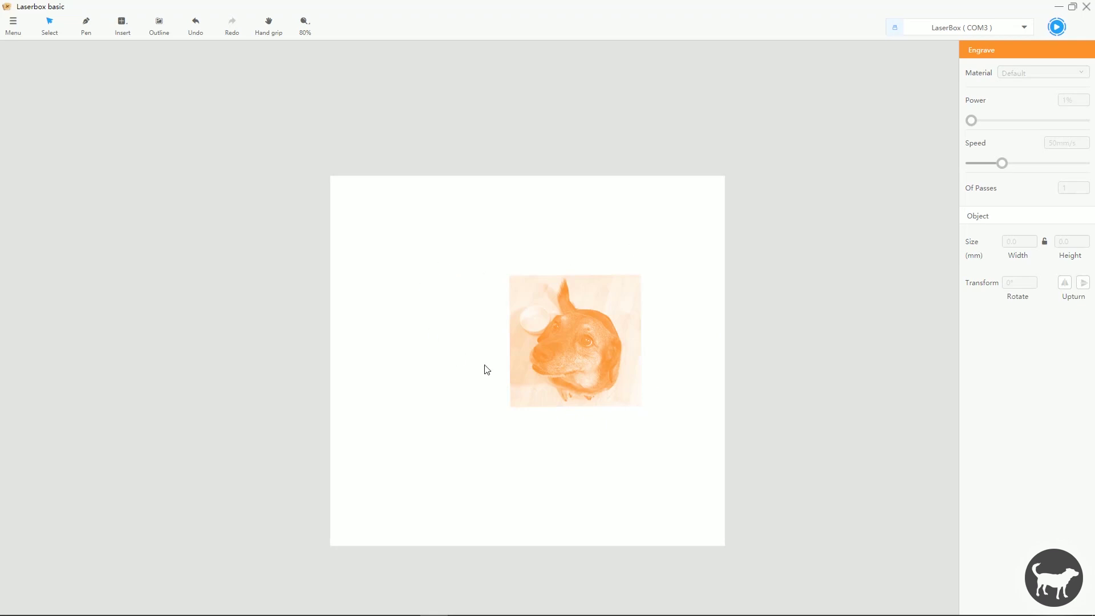
Step: Try repositioning the dog photo on the canvas and tilting it to 358°, and undo the rotation
{"action": "left_click_drag", "start_coordinate": [553, 346], "coordinate": [531, 354]}
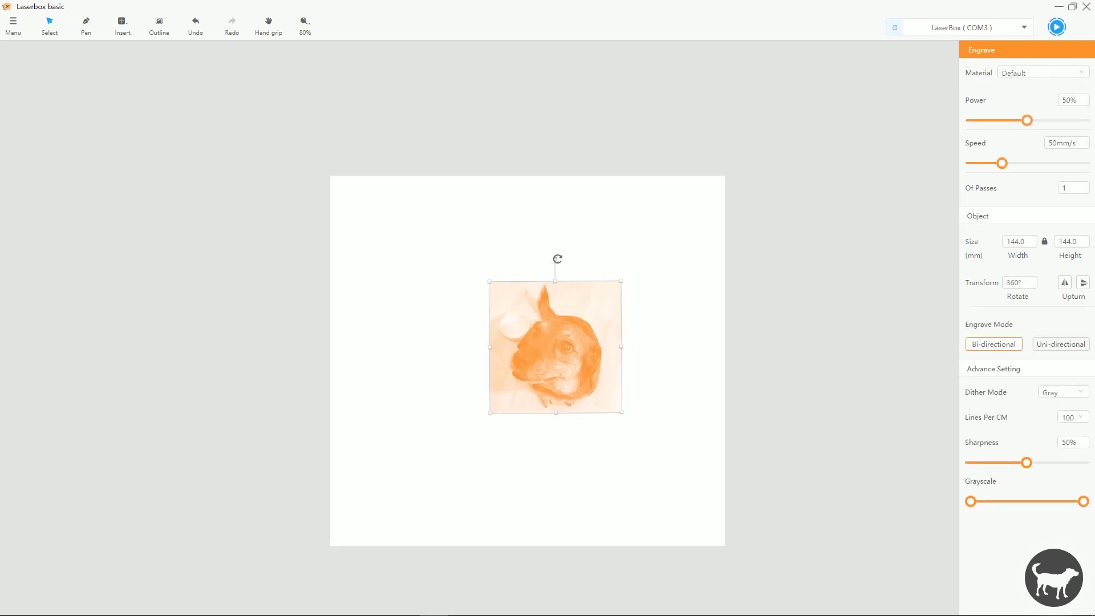
{"action": "left_click_drag", "start_coordinate": [558, 259], "coordinate": [553, 259]}
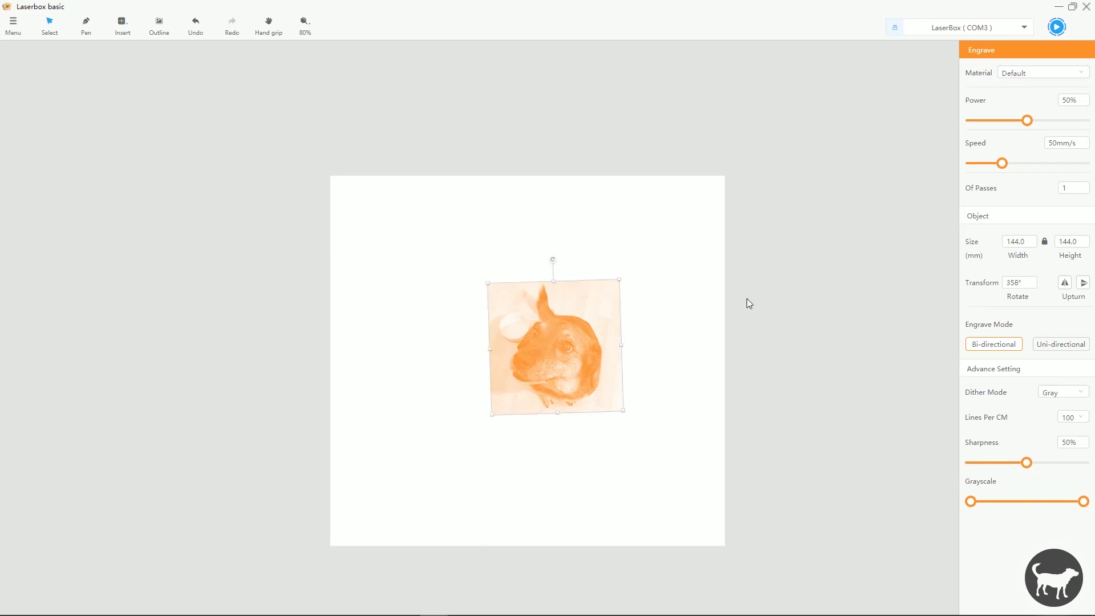
{"action": "left_click", "coordinate": [805, 394]}
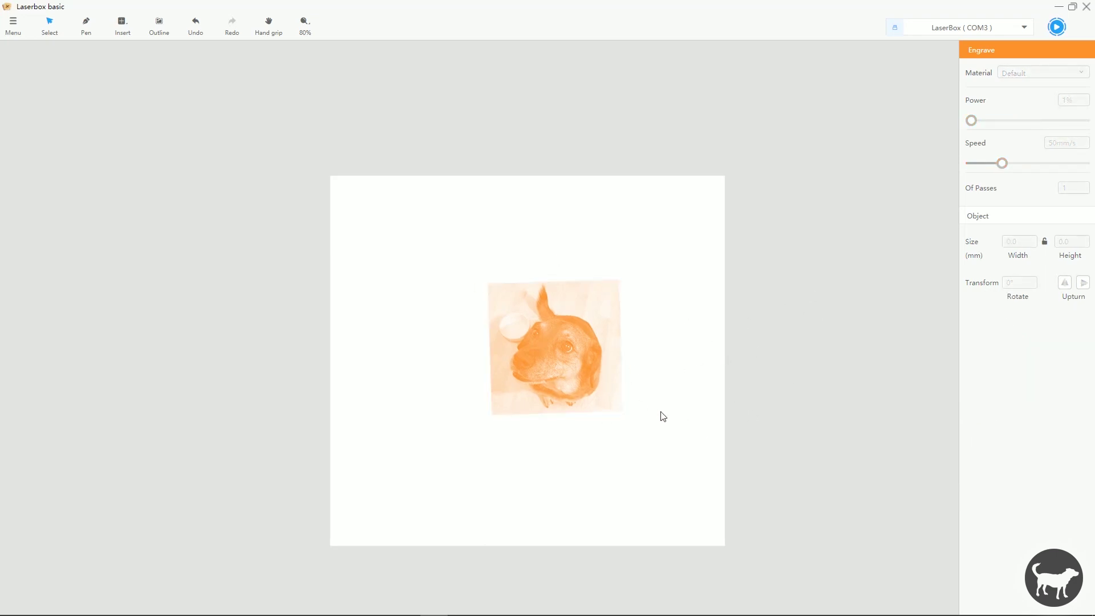
{"action": "key", "text": "ctrl+z"}
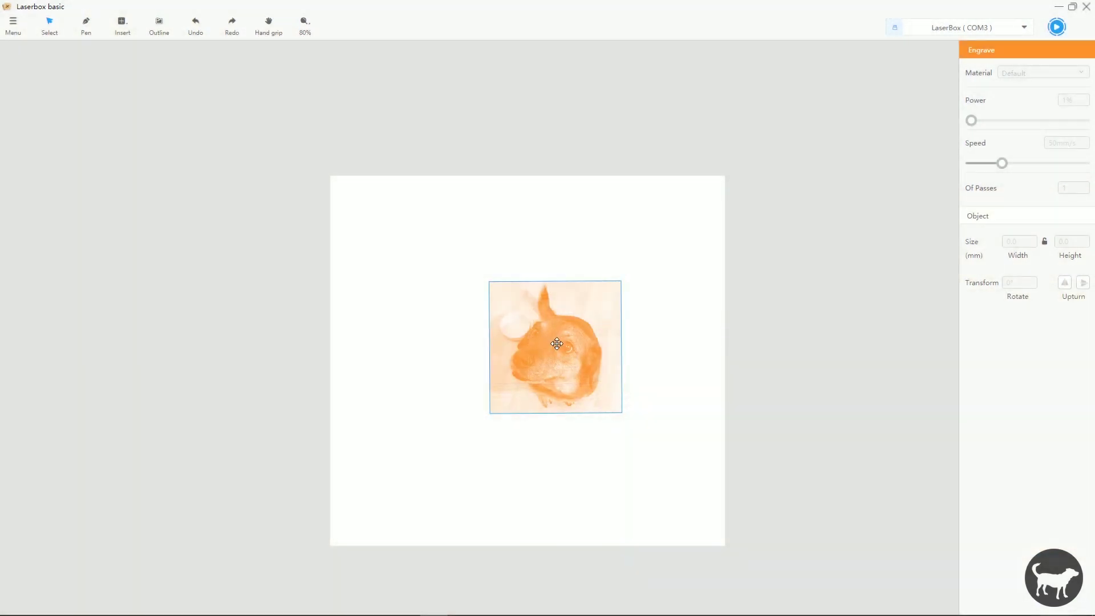
Step: Delete the dog photo and import the XTool_D1_Grid.lqx project from the XToolGrid folder
{"action": "left_click", "coordinate": [556, 343]}
{"action": "key", "text": "Delete"}
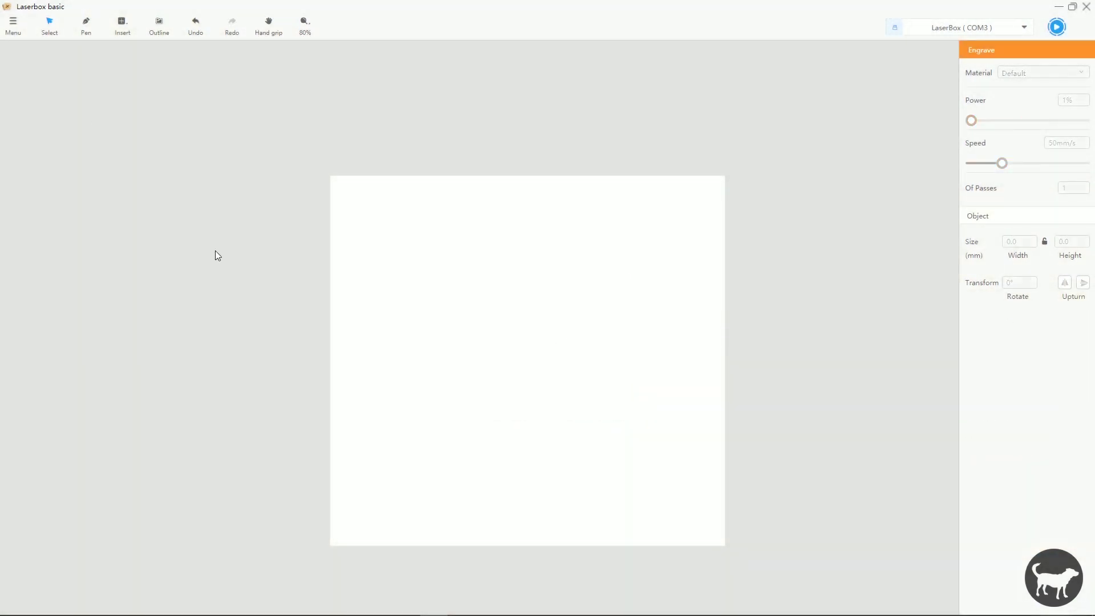
{"action": "left_click", "coordinate": [13, 27]}
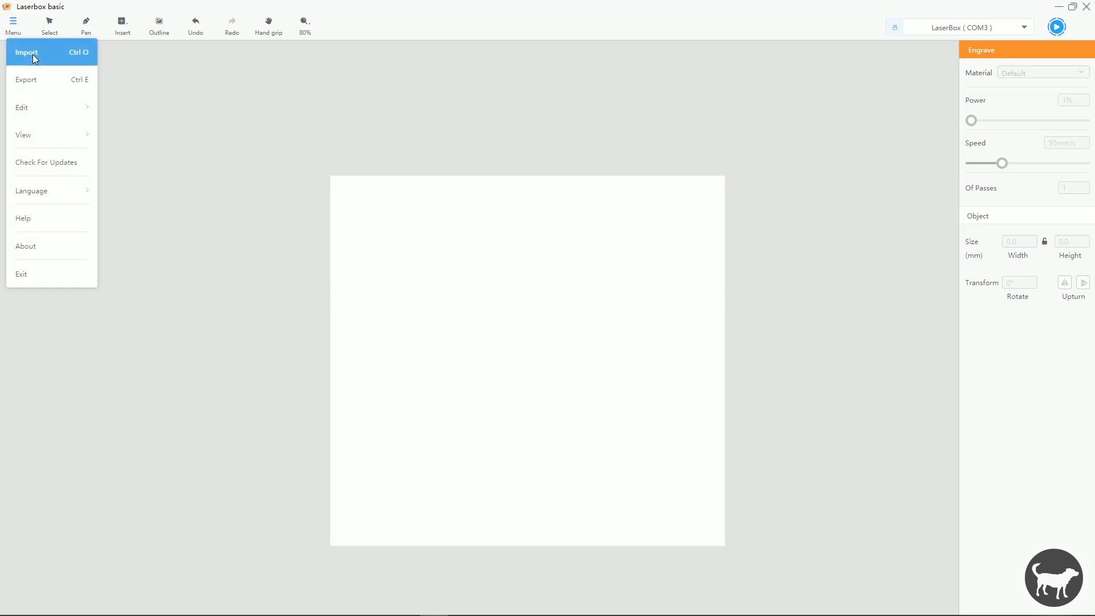
{"action": "left_click", "coordinate": [32, 54]}
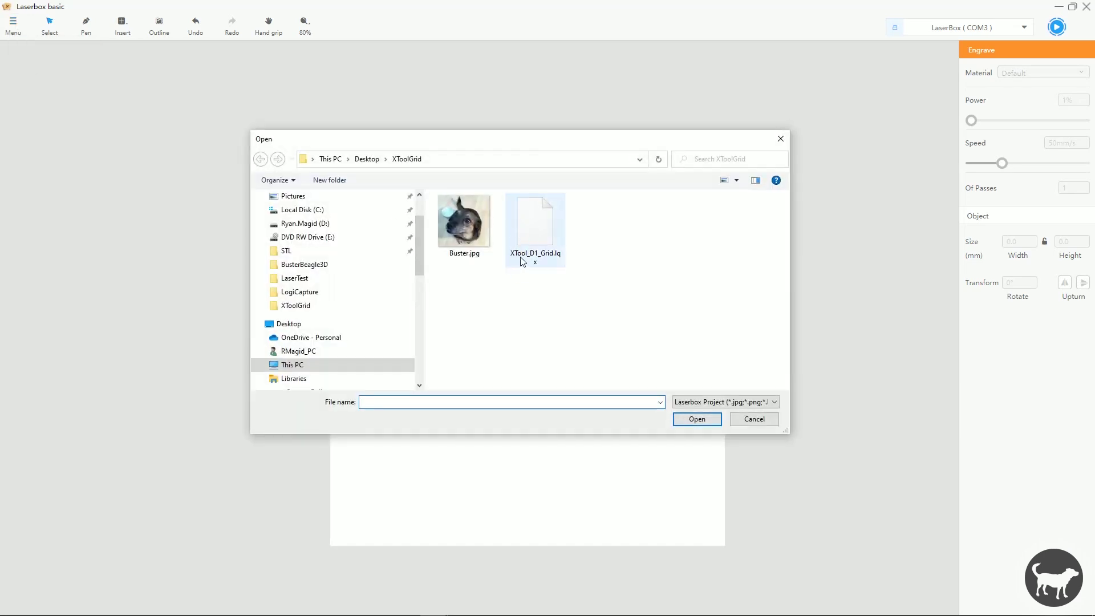
{"action": "left_click", "coordinate": [537, 250]}
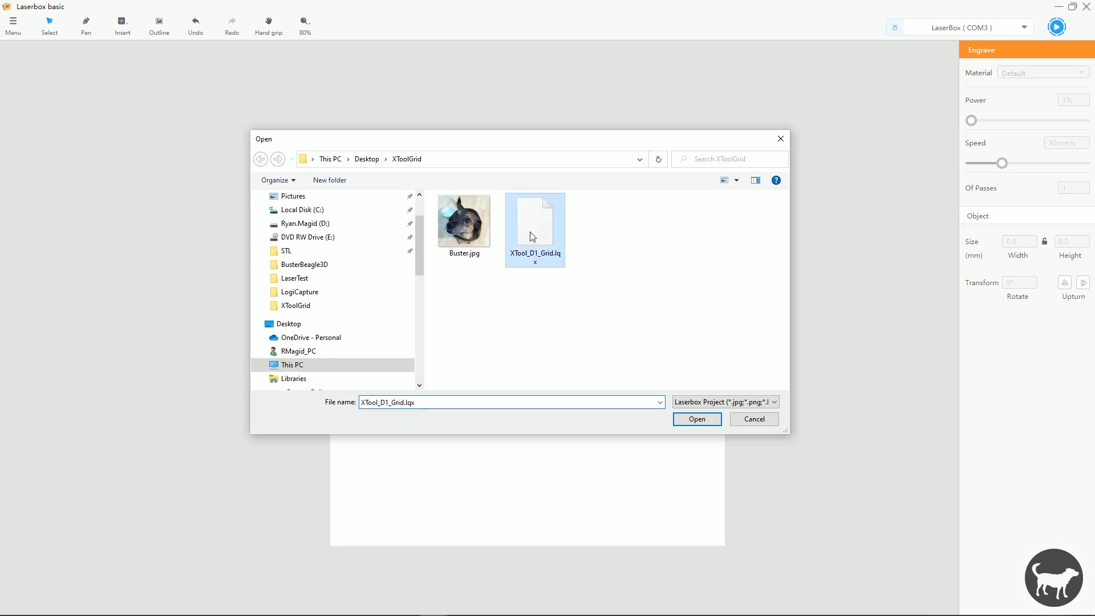
{"action": "left_click", "coordinate": [698, 419]}
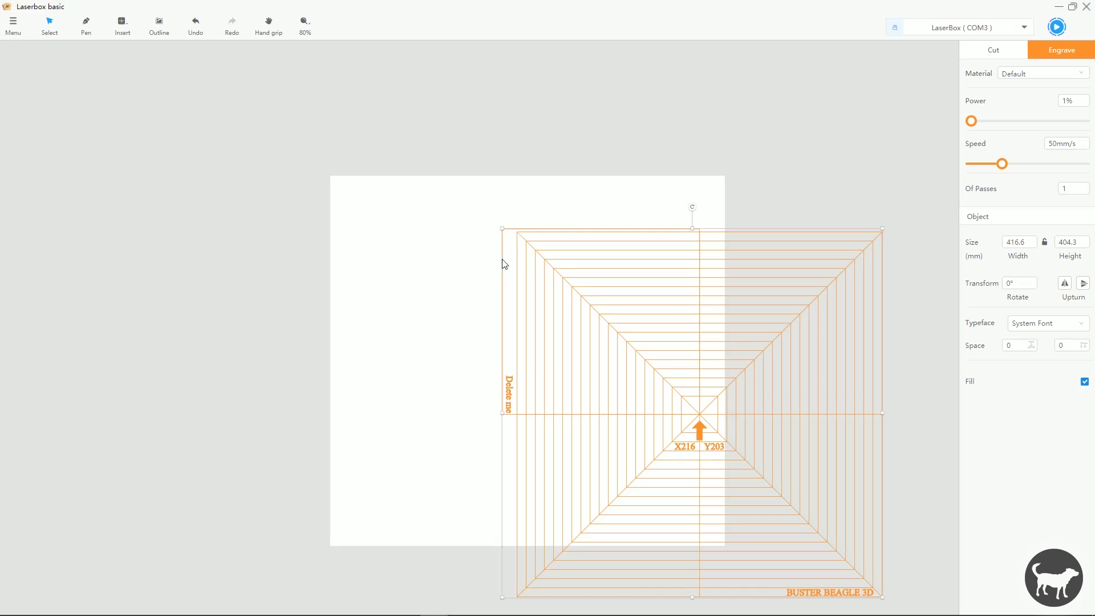
Step: Move the imported grid so its outline's upper-left corner sits exactly on the work area's upper-left corner
{"action": "left_click_drag", "start_coordinate": [508, 242], "coordinate": [340, 191]}
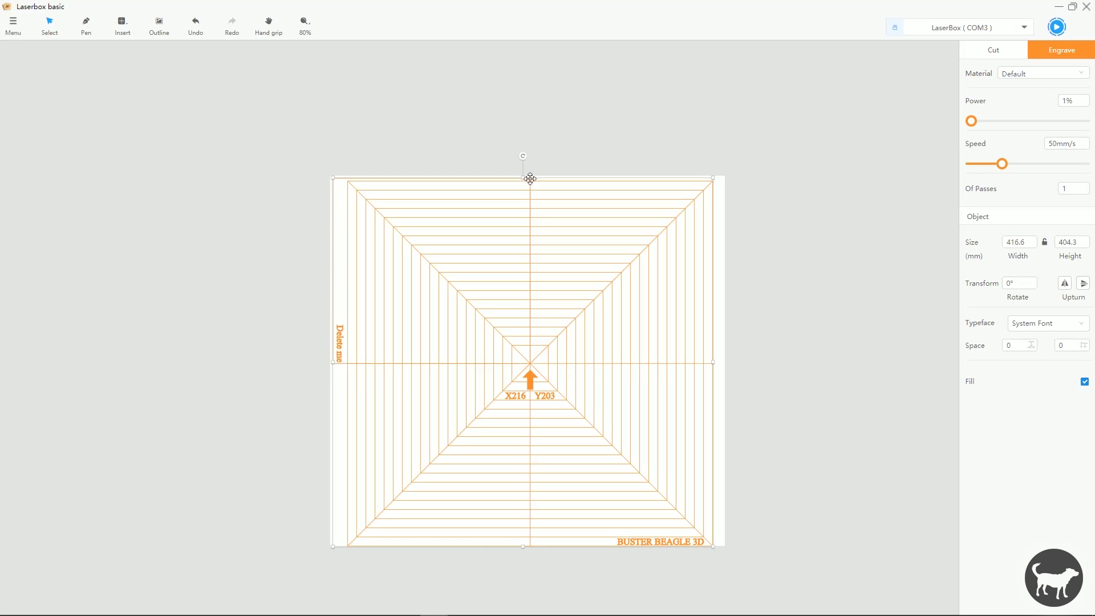
{"action": "left_click", "coordinate": [269, 23]}
{"action": "left_click_drag", "start_coordinate": [319, 146], "coordinate": [397, 225]}
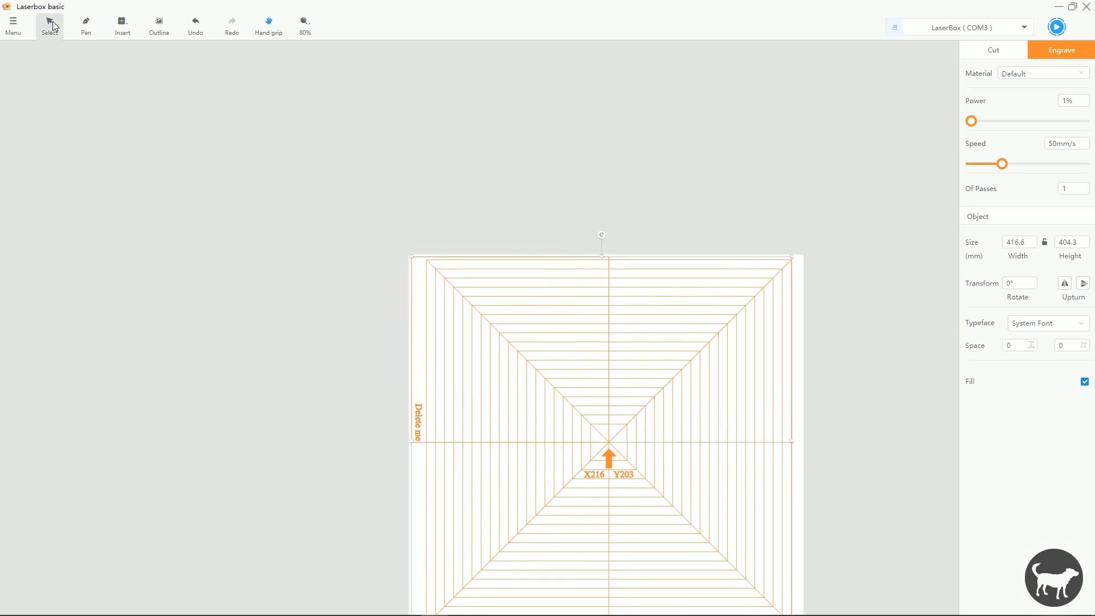
{"action": "scroll", "coordinate": [247, 181], "scroll_direction": "down", "scroll_amount": 1}
{"action": "scroll", "coordinate": [432, 255], "scroll_direction": "up", "scroll_amount": 6}
{"action": "left_click_drag", "start_coordinate": [169, 91], "coordinate": [303, 281]}
{"action": "scroll", "coordinate": [277, 205], "scroll_direction": "up", "scroll_amount": 2}
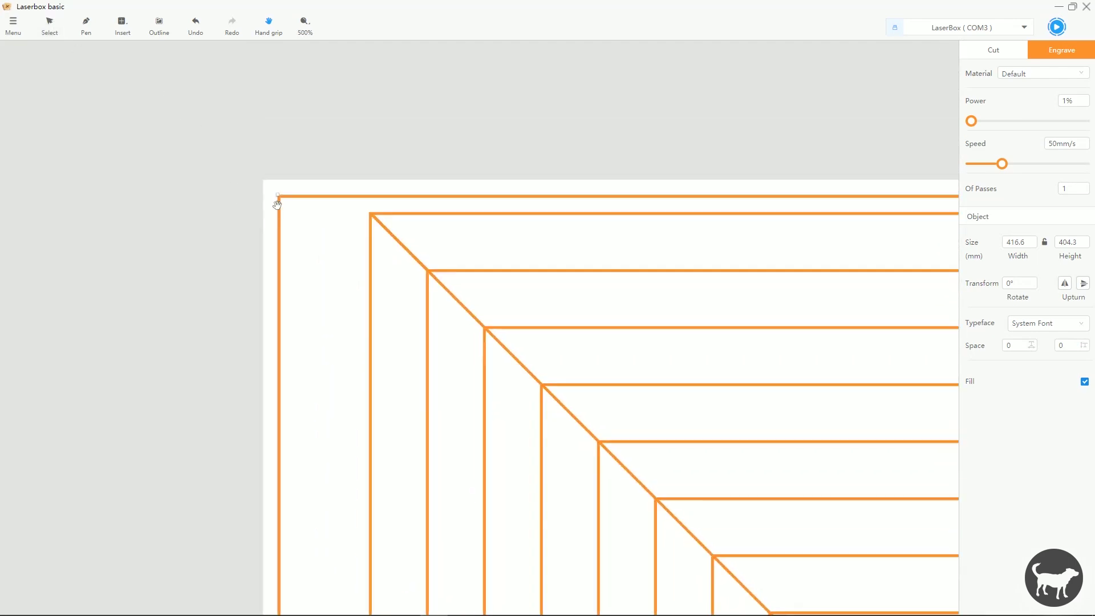
{"action": "left_click_drag", "start_coordinate": [156, 151], "coordinate": [270, 250]}
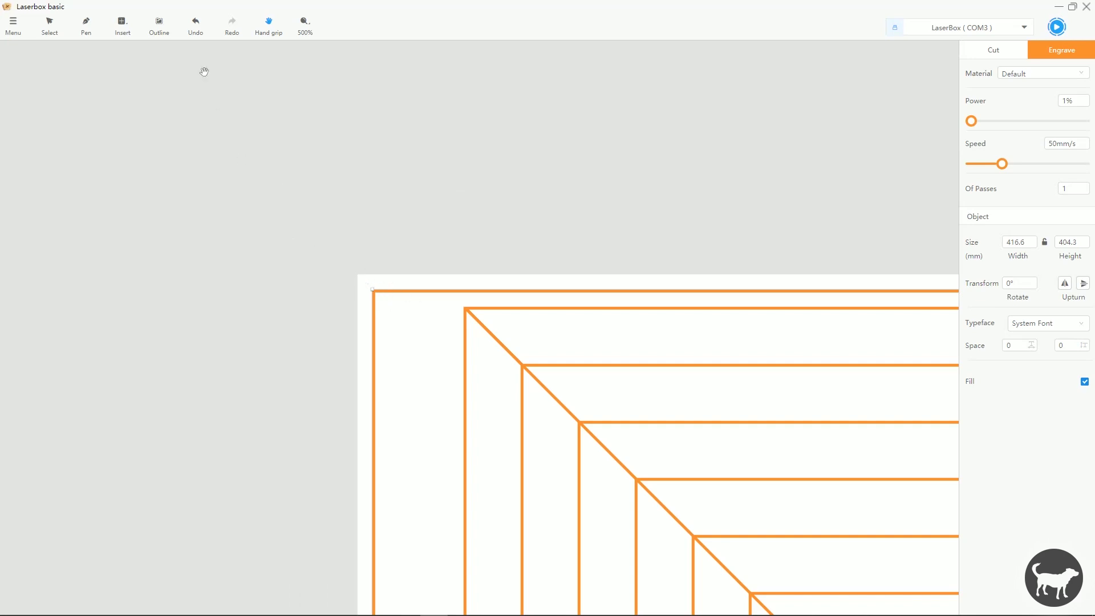
{"action": "left_click", "coordinate": [51, 24]}
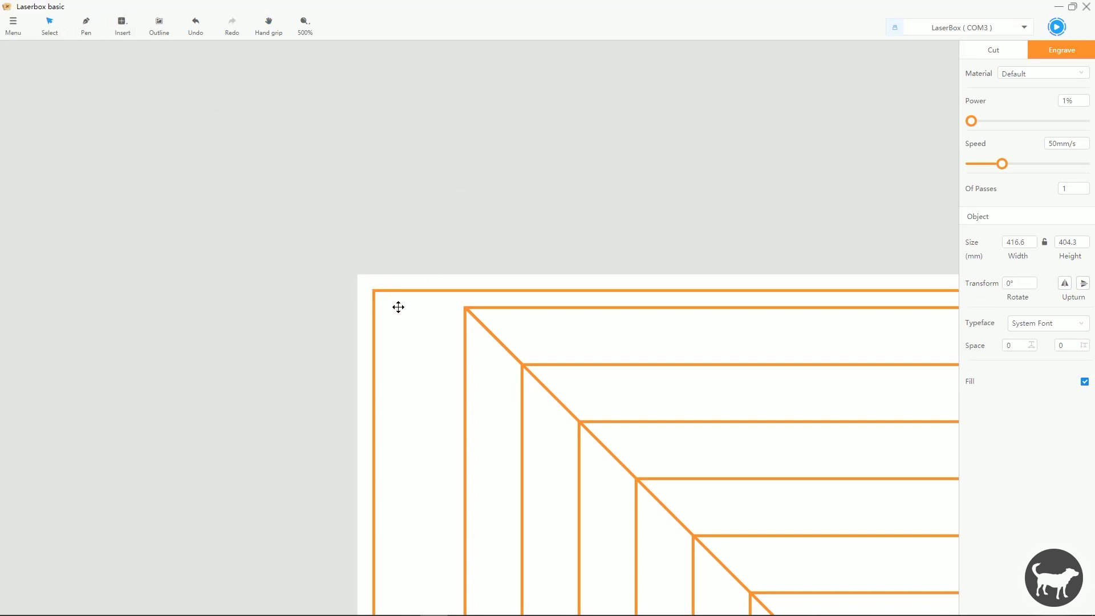
{"action": "left_click_drag", "start_coordinate": [398, 305], "coordinate": [383, 292]}
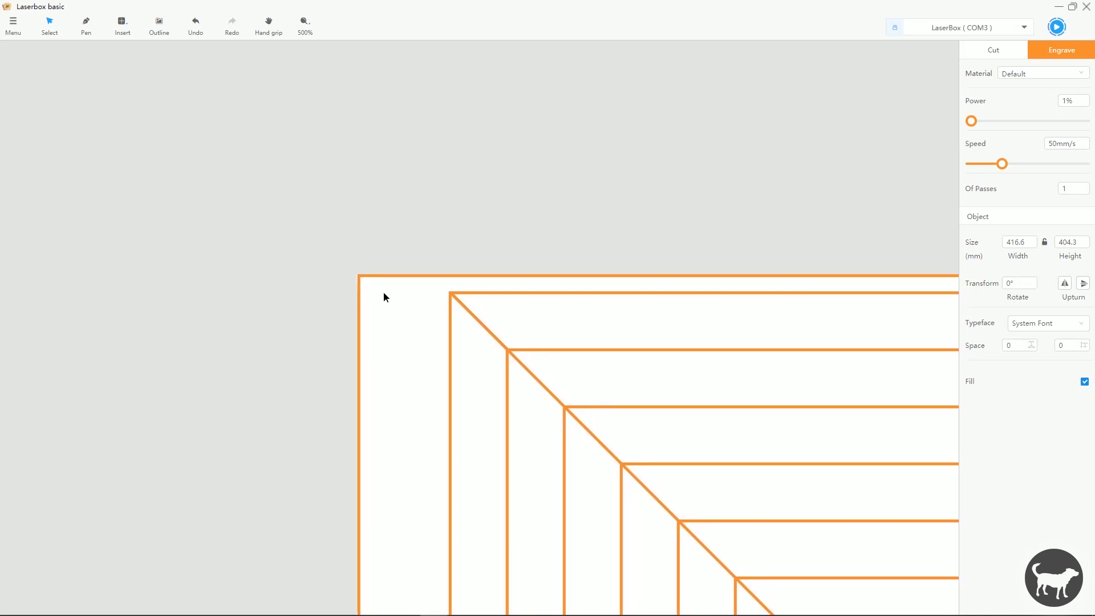
Step: Delete the "Delete me" text and the alignment outline it labels, keeping the rest of the grid
{"action": "scroll", "coordinate": [515, 230], "scroll_direction": "down", "scroll_amount": 6}
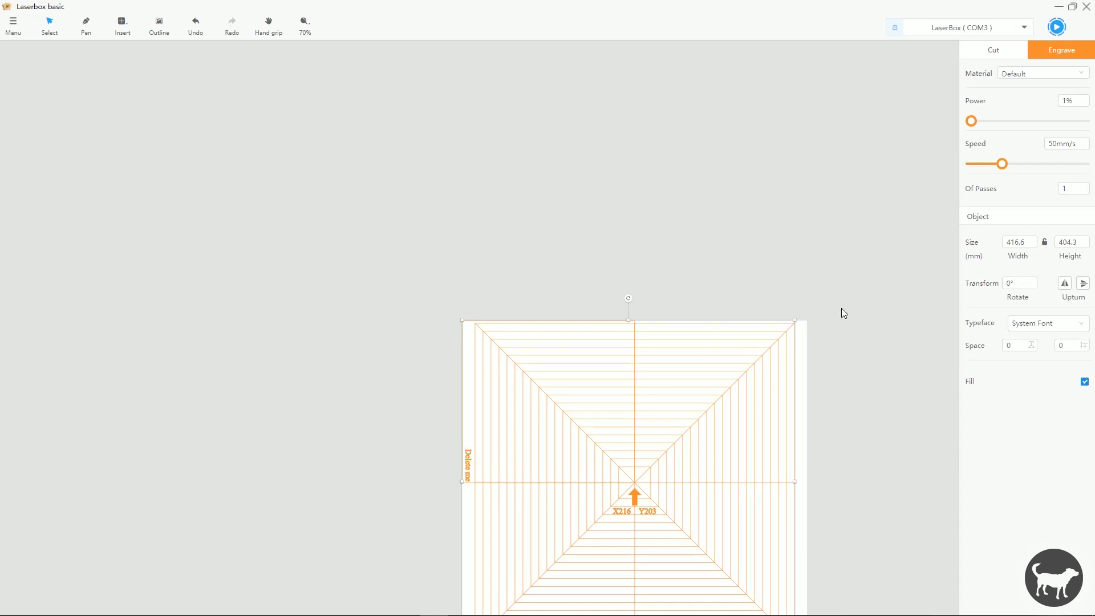
{"action": "left_click", "coordinate": [283, 23]}
{"action": "left_click_drag", "start_coordinate": [894, 374], "coordinate": [764, 215]}
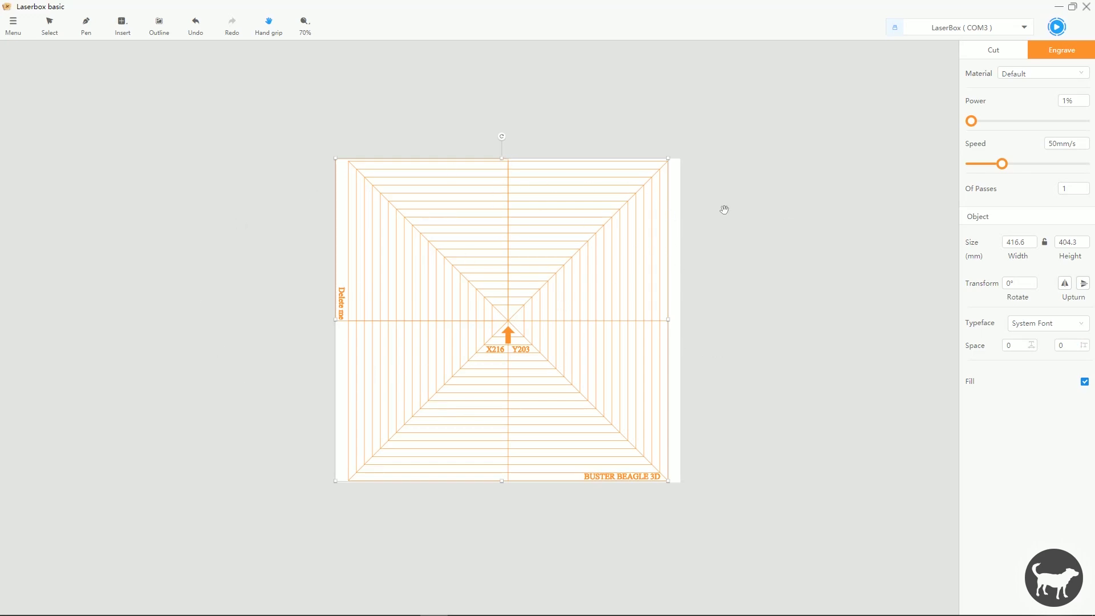
{"action": "left_click", "coordinate": [49, 26]}
{"action": "scroll", "coordinate": [288, 313], "scroll_direction": "up", "scroll_amount": 1}
{"action": "scroll", "coordinate": [289, 312], "scroll_direction": "up", "scroll_amount": 7}
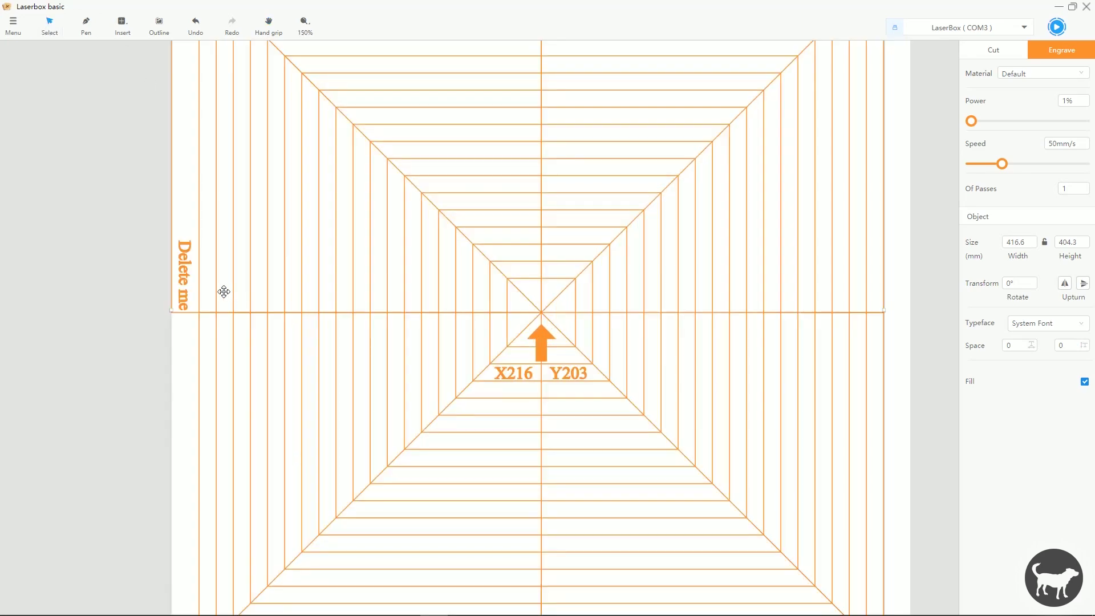
{"action": "left_click", "coordinate": [184, 263]}
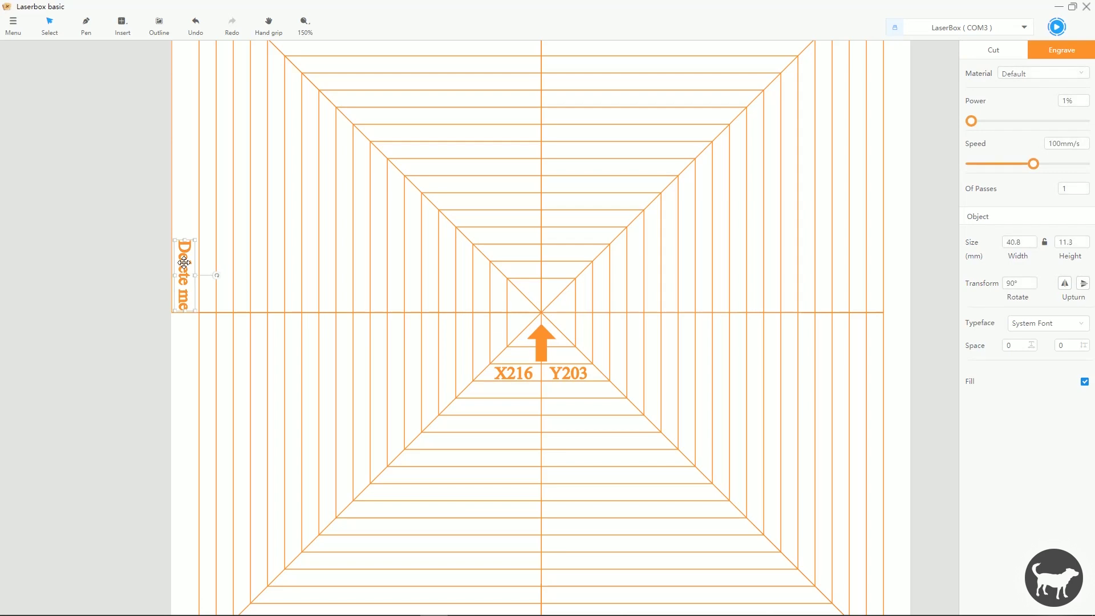
{"action": "key", "text": "Delete"}
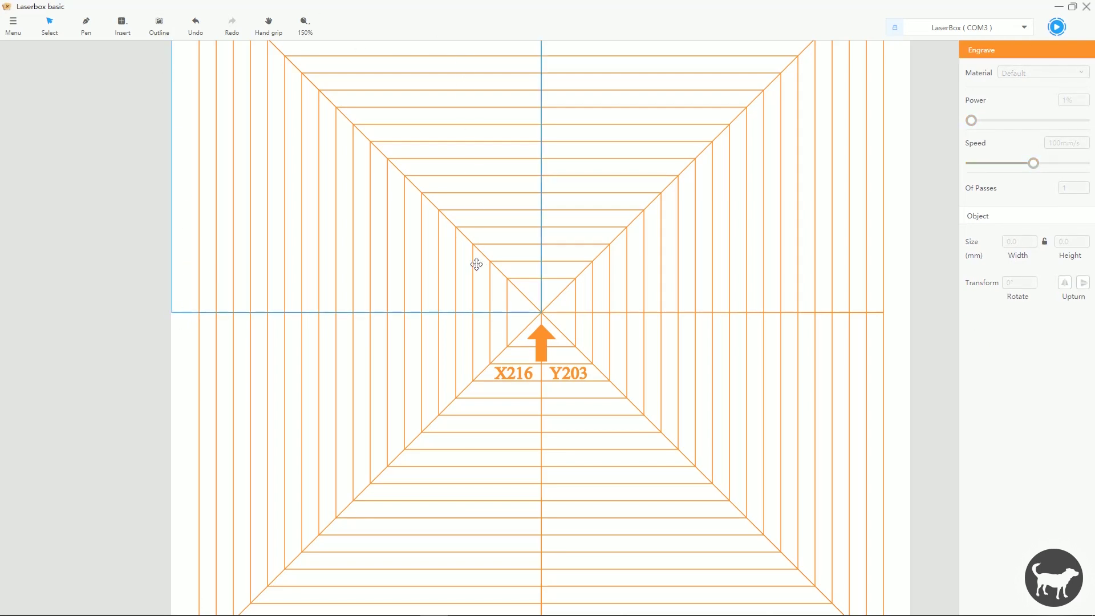
{"action": "left_click", "coordinate": [178, 310]}
Step: Check the engraving settings of the BUSTER BEAGLE 3D text below the grid, and deselect it
{"action": "scroll", "coordinate": [535, 281], "scroll_direction": "down", "scroll_amount": 2}
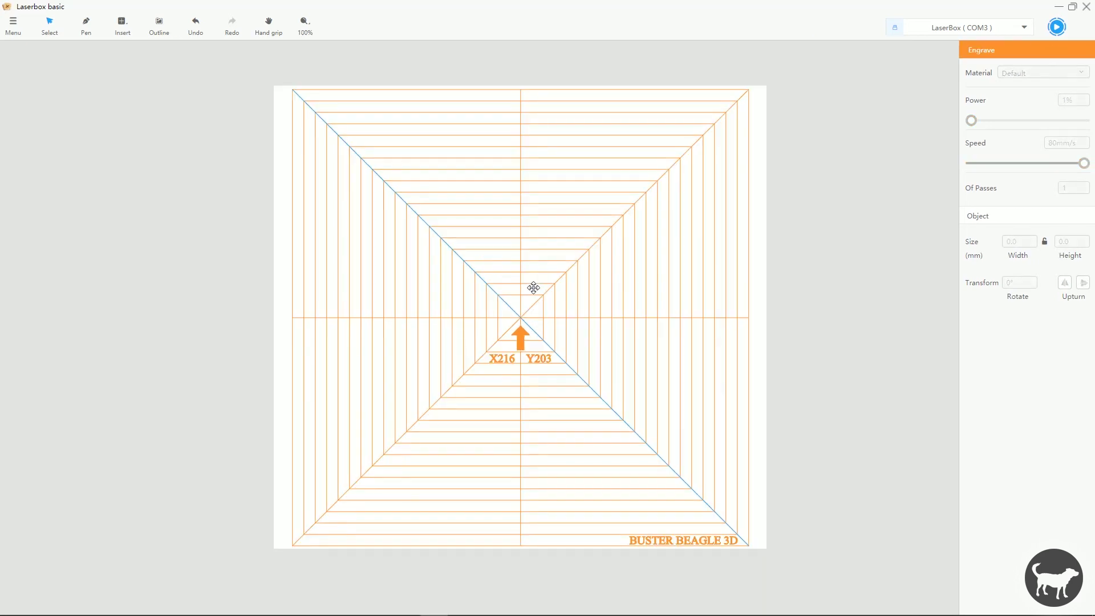
{"action": "left_click", "coordinate": [654, 539]}
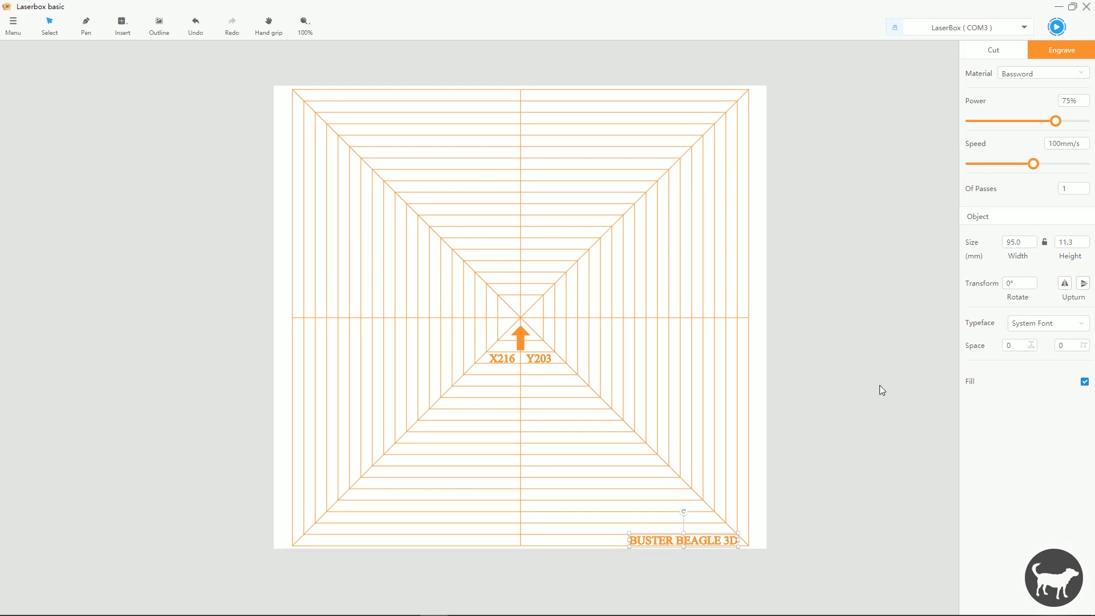
{"action": "left_click", "coordinate": [763, 529]}
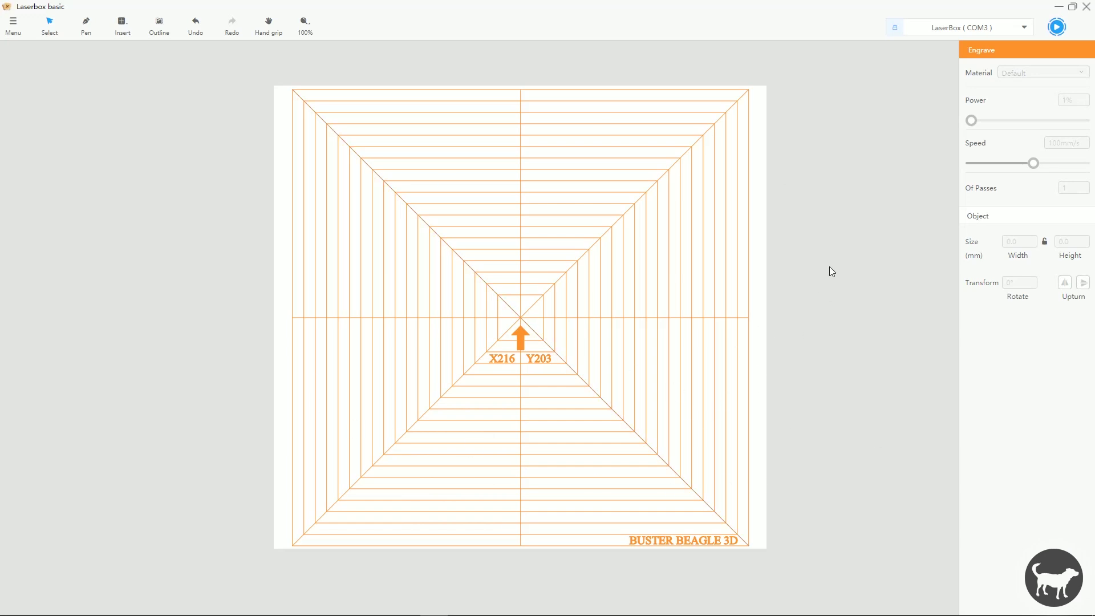
Step: Open the laser working setup for the grid, set the jog distance to 10 mm, and home the laser head
{"action": "left_click", "coordinate": [1056, 27]}
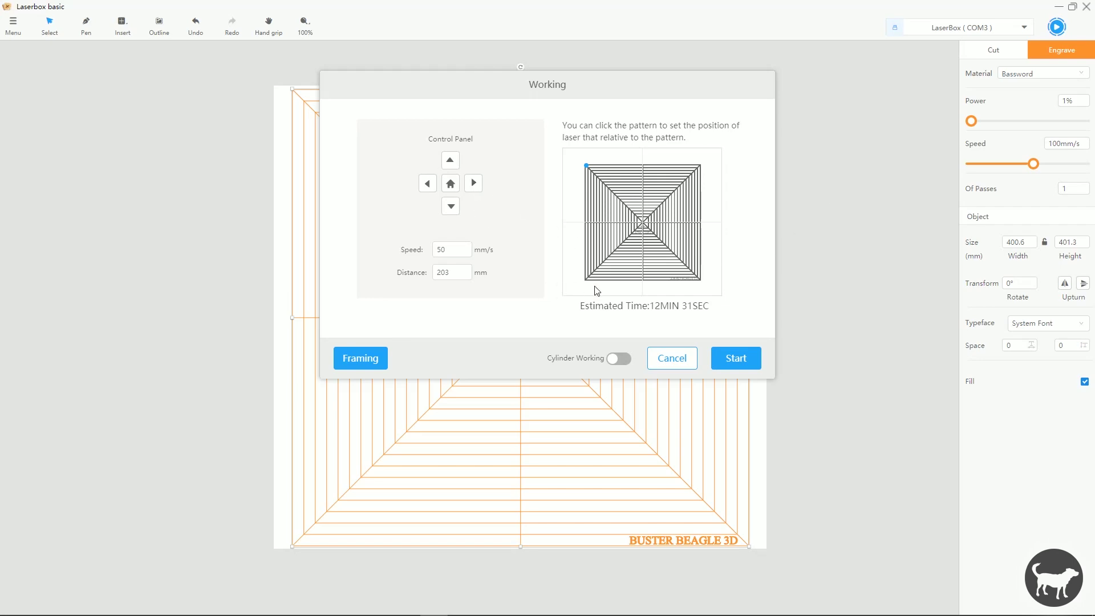
{"action": "left_click", "coordinate": [452, 272]}
{"action": "left_click_drag", "start_coordinate": [452, 272], "coordinate": [392, 268]}
{"action": "type", "text": "10"}
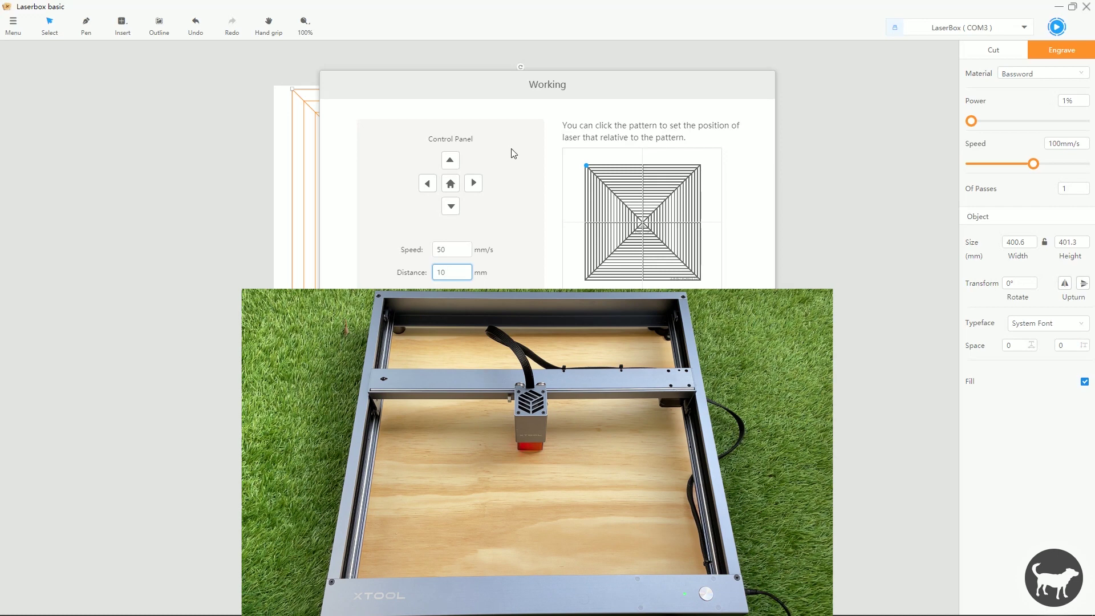
{"action": "left_click", "coordinate": [510, 223]}
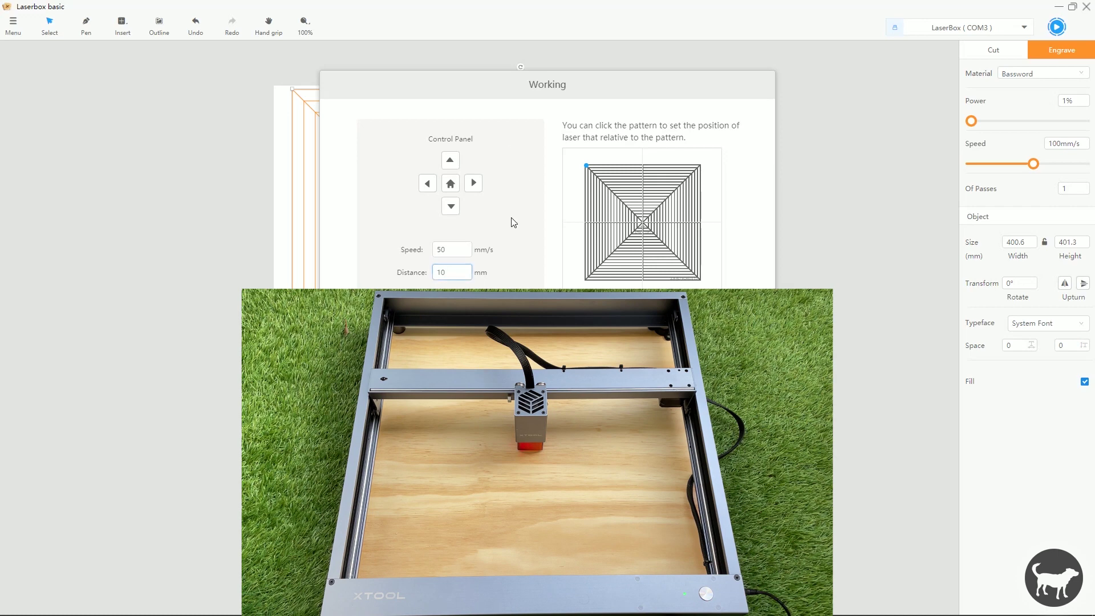
{"action": "left_click", "coordinate": [451, 185]}
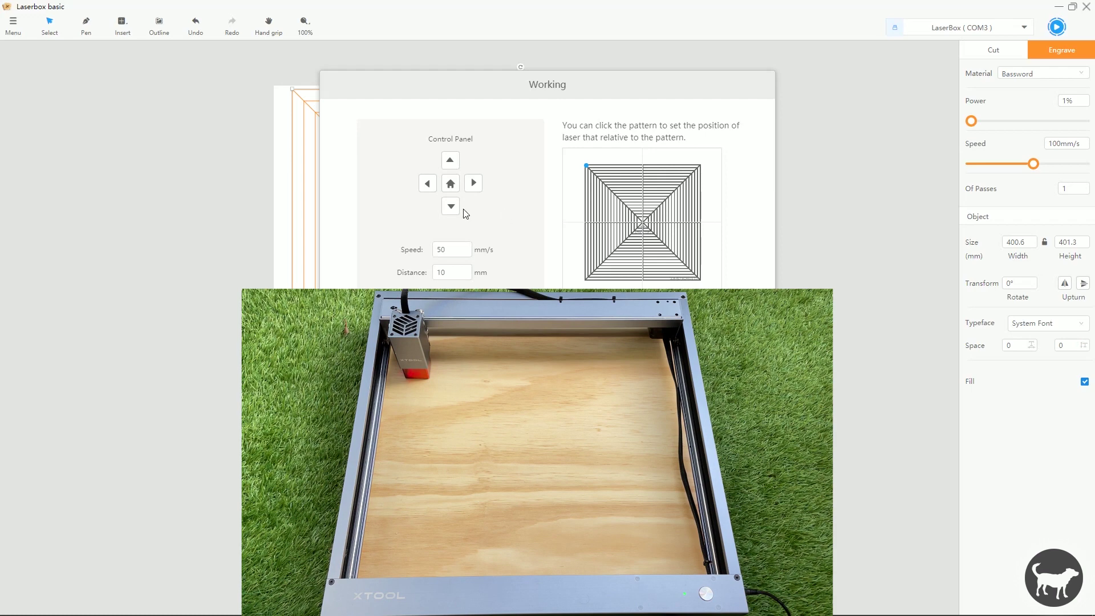
Step: Jog the homed laser head 216 mm right and 203 mm down to match the grid's X216 Y203 centre mark
{"action": "left_click", "coordinate": [447, 278]}
{"action": "left_click", "coordinate": [474, 183]}
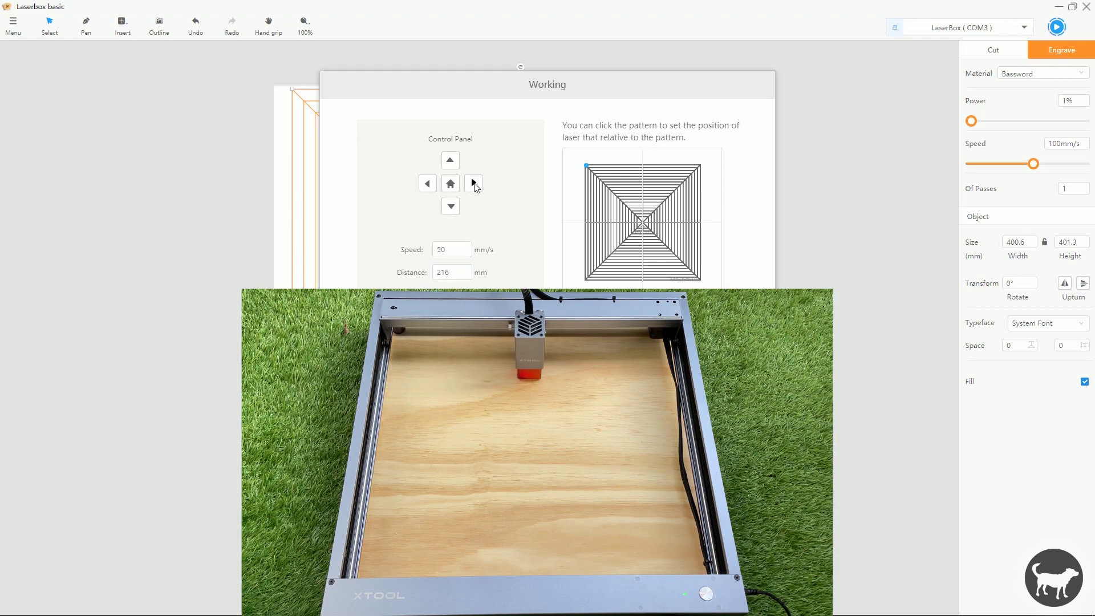
{"action": "left_click", "coordinate": [450, 273]}
{"action": "left_click_drag", "start_coordinate": [450, 273], "coordinate": [431, 271]}
{"action": "left_click", "coordinate": [452, 208]}
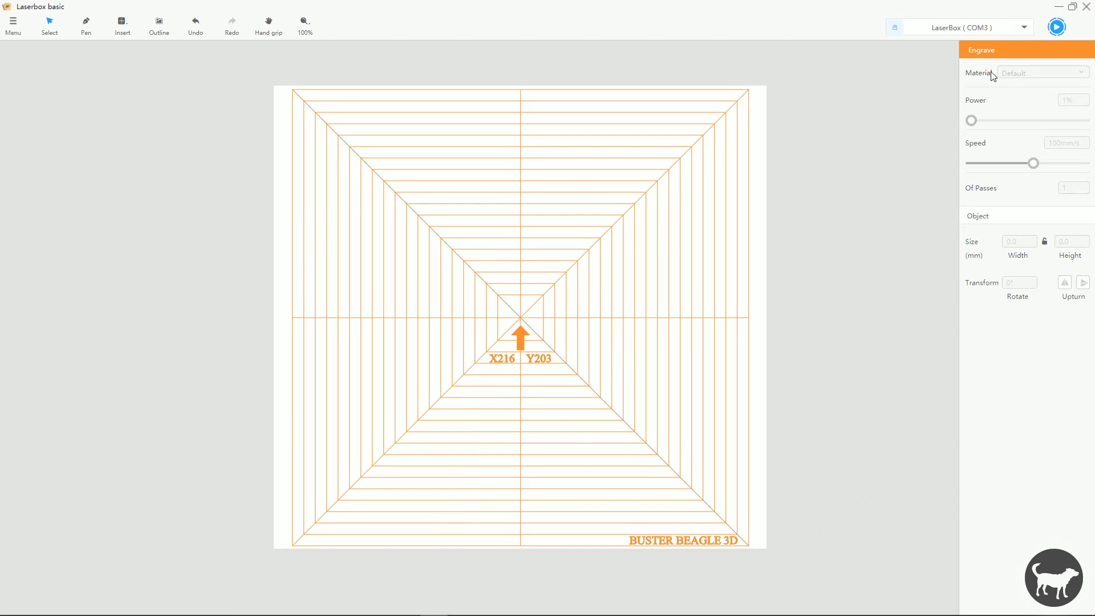
Step: Reopen the laser working setup for the grid design
{"action": "left_click", "coordinate": [1057, 27]}
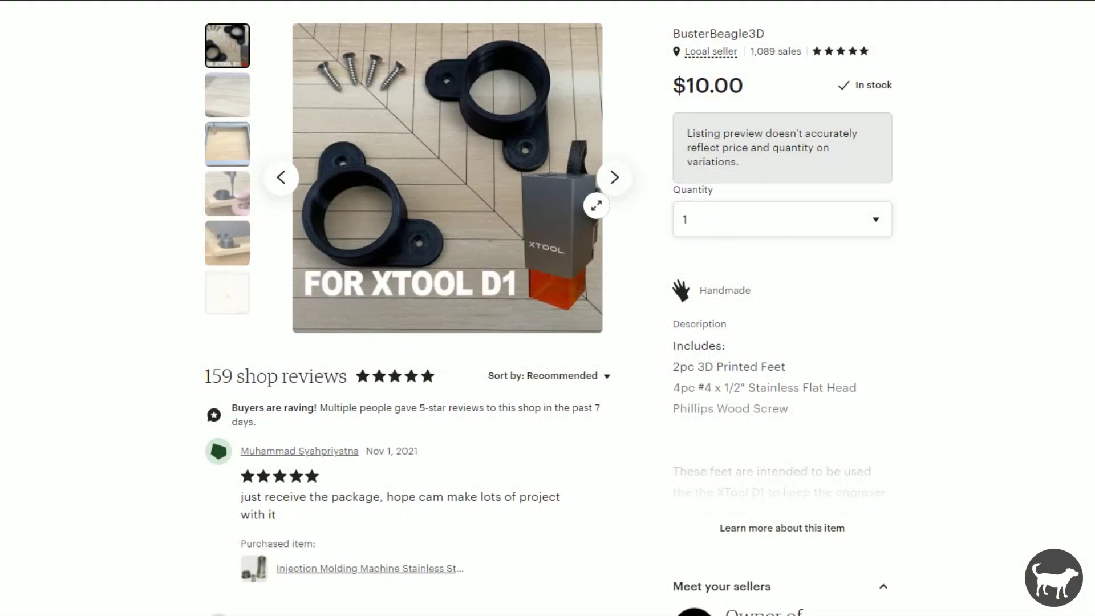
Step: Look through the product photos in the online shop listing for the 3D printed XTool D1 feet
{"action": "left_click", "coordinate": [618, 185]}
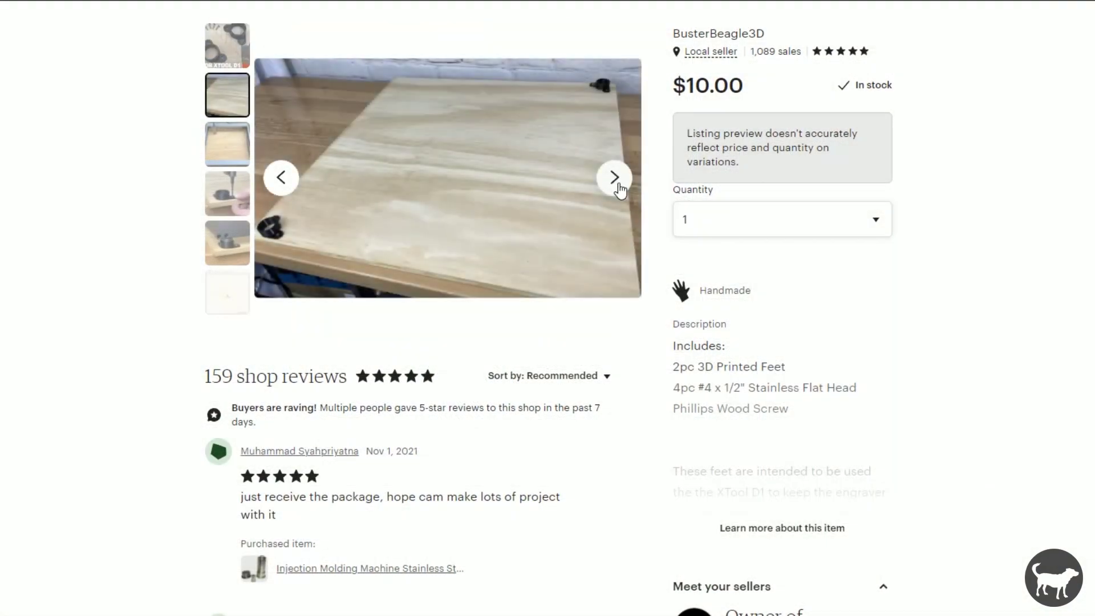
{"action": "left_click", "coordinate": [619, 185]}
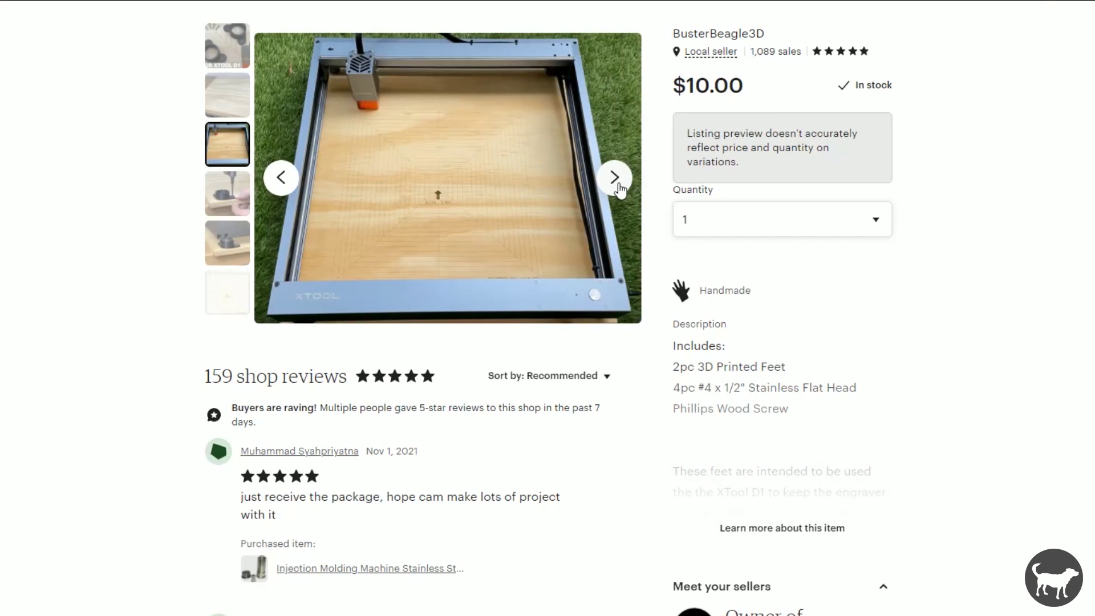
{"action": "left_click", "coordinate": [619, 186]}
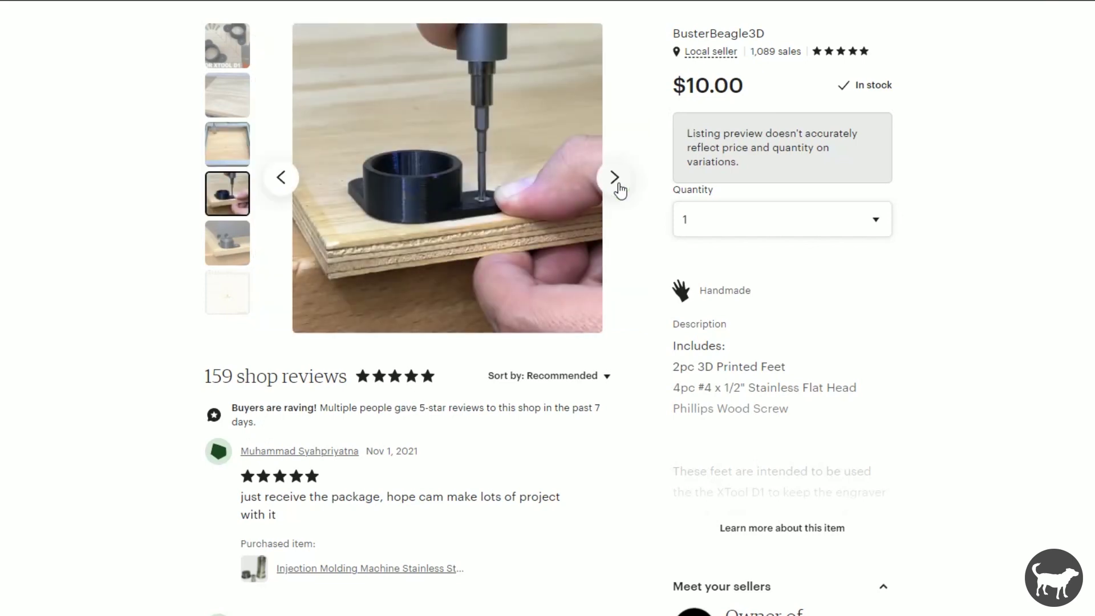